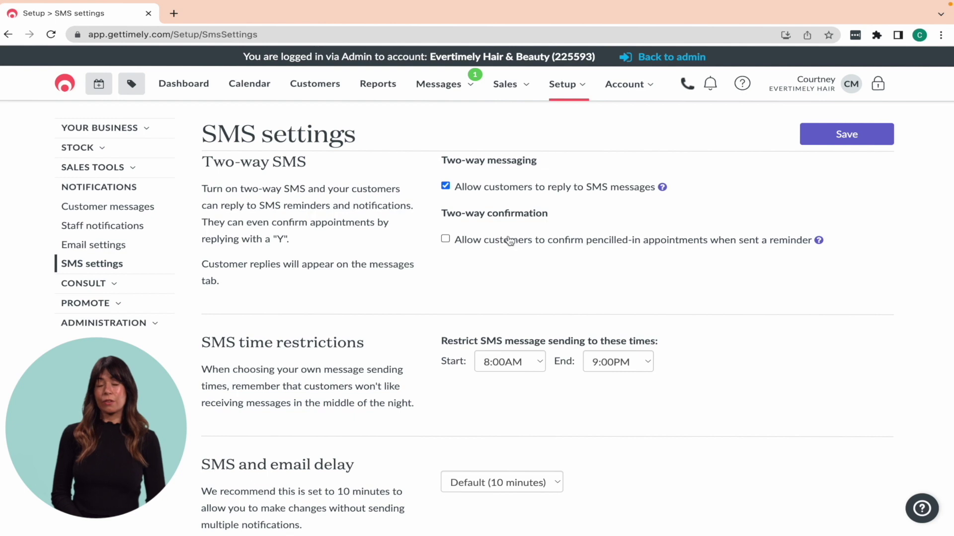
# Allow customers to confirm pencilled-in appointments, make pencilled-in the default status for new appointments, and enable confirmation SMS for two-way confirmations.
pyautogui.click(445, 240)
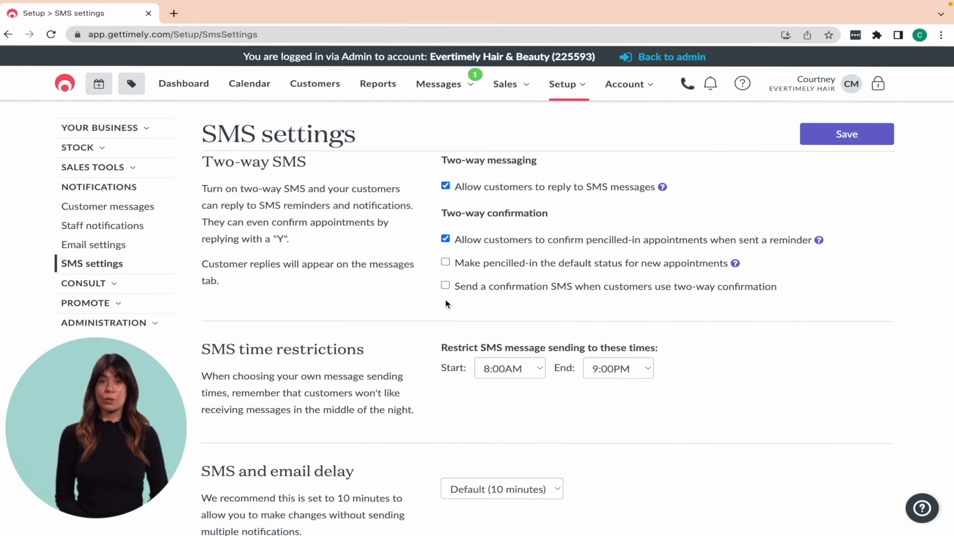
pyautogui.click(446, 263)
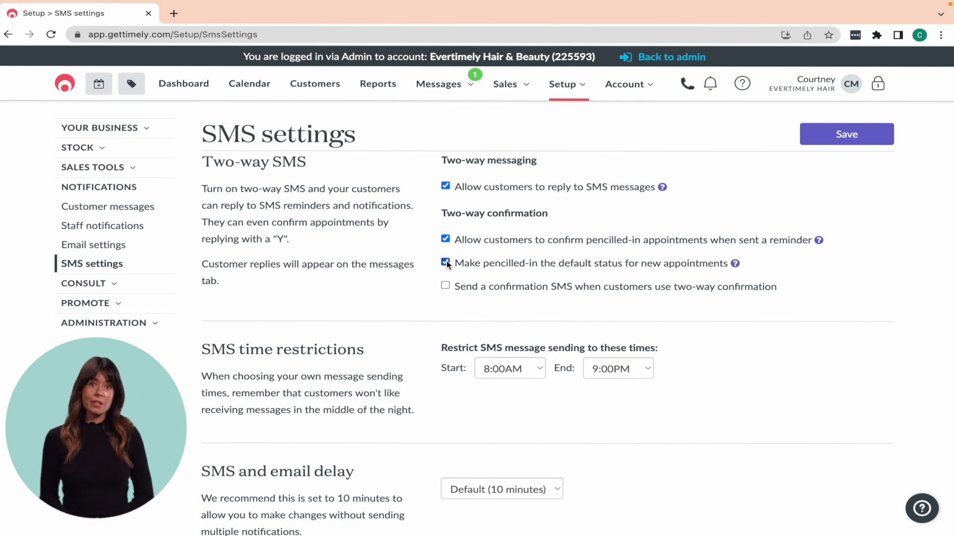
pyautogui.click(446, 287)
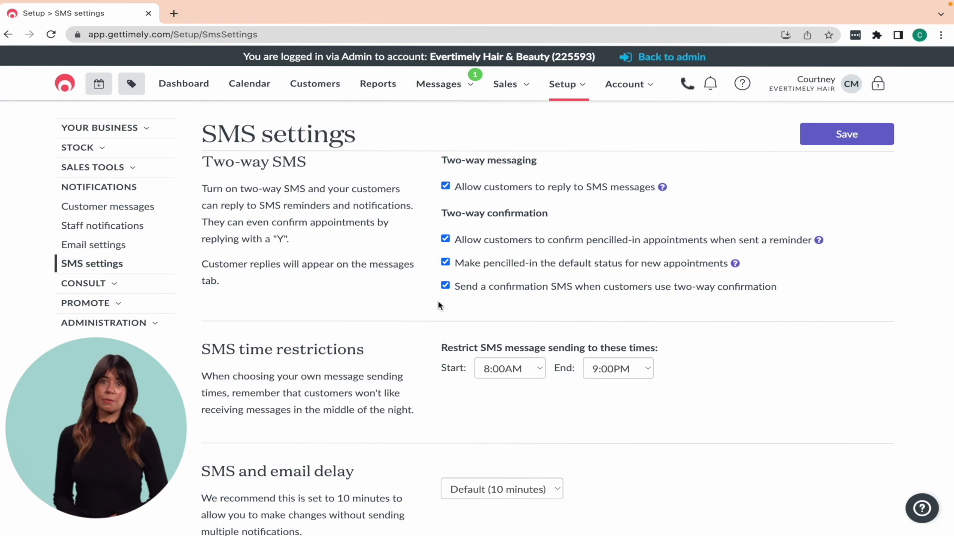
# Set the end time of the SMS sending restriction to 8:00PM.
pyautogui.scroll(-2, 438, 305)
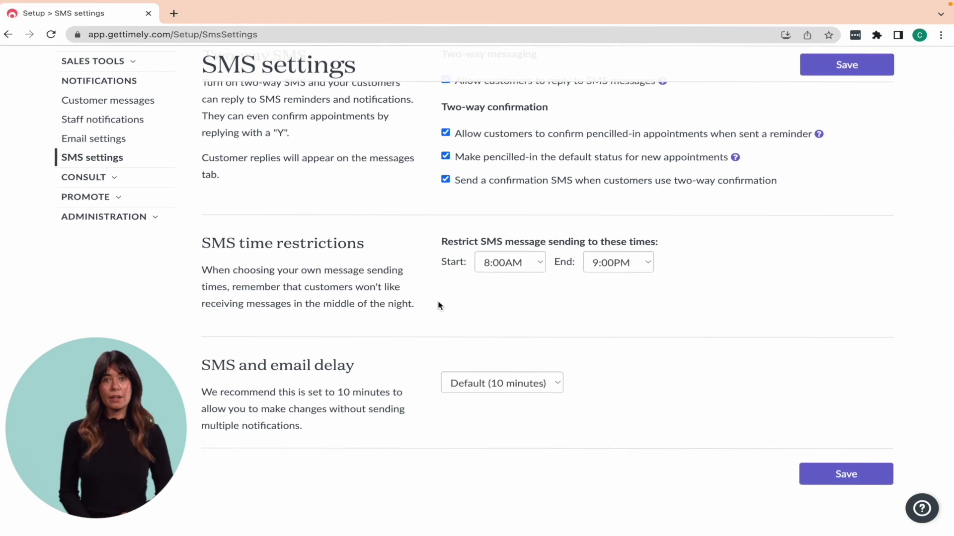
pyautogui.click(647, 265)
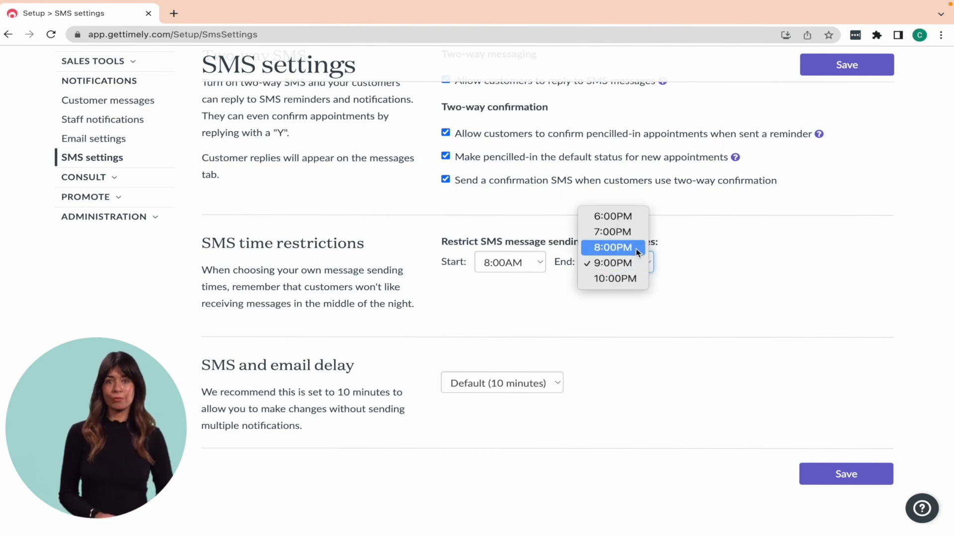
pyautogui.click(613, 246)
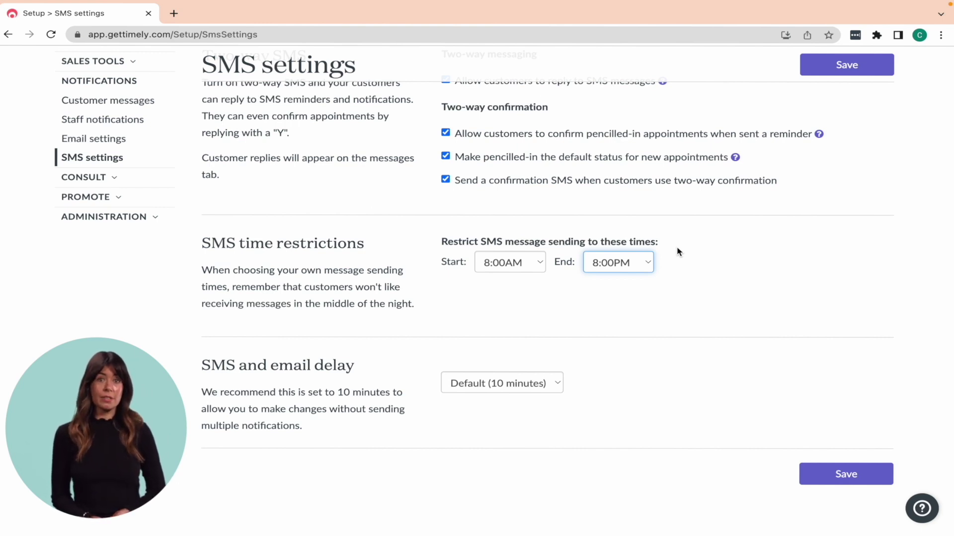
# Choose Default (10 minutes) as the SMS and email delay and save the SMS settings.
pyautogui.click(558, 388)
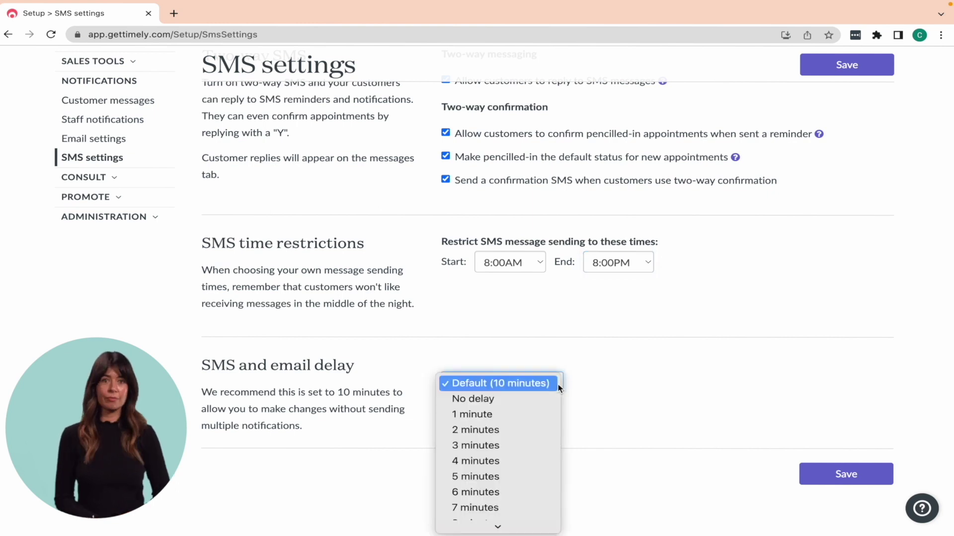
pyautogui.scroll(-2, 556, 394)
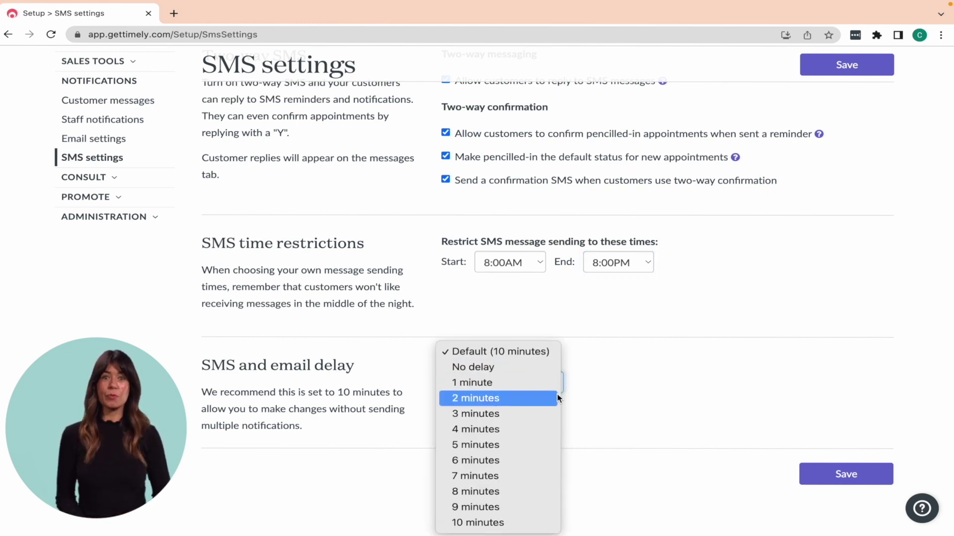
pyautogui.click(552, 355)
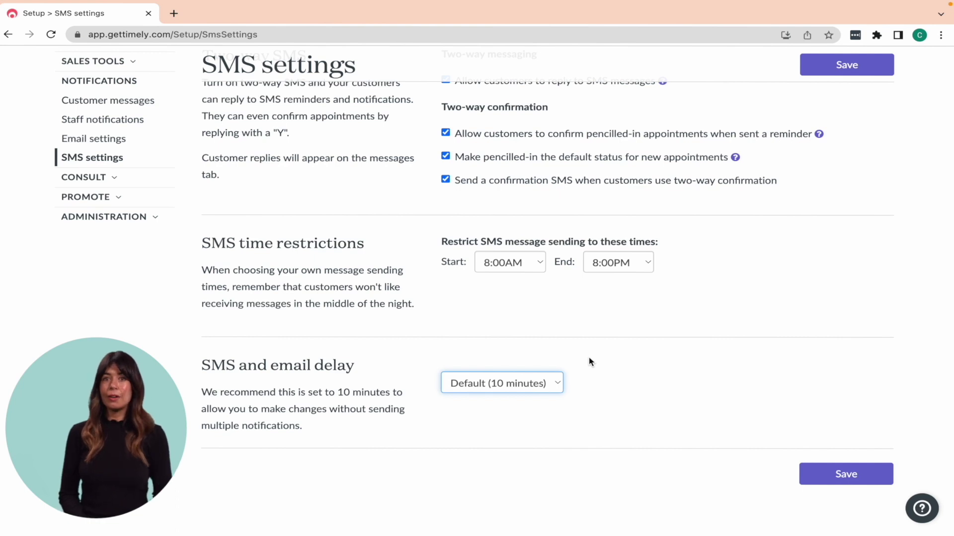
pyautogui.click(821, 471)
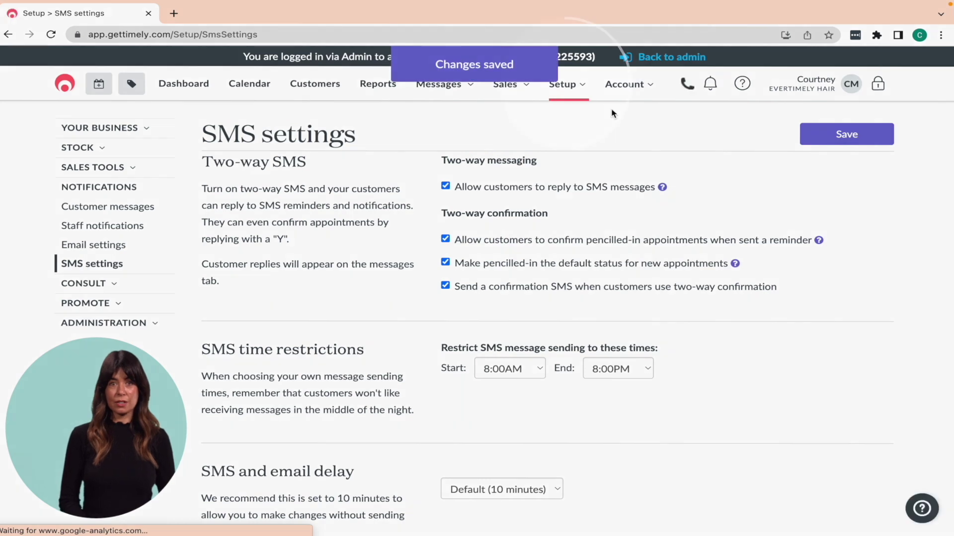
# Go to the customer messages setup and open the SMS customer reminder for editing.
pyautogui.click(569, 84)
pyautogui.click(665, 139)
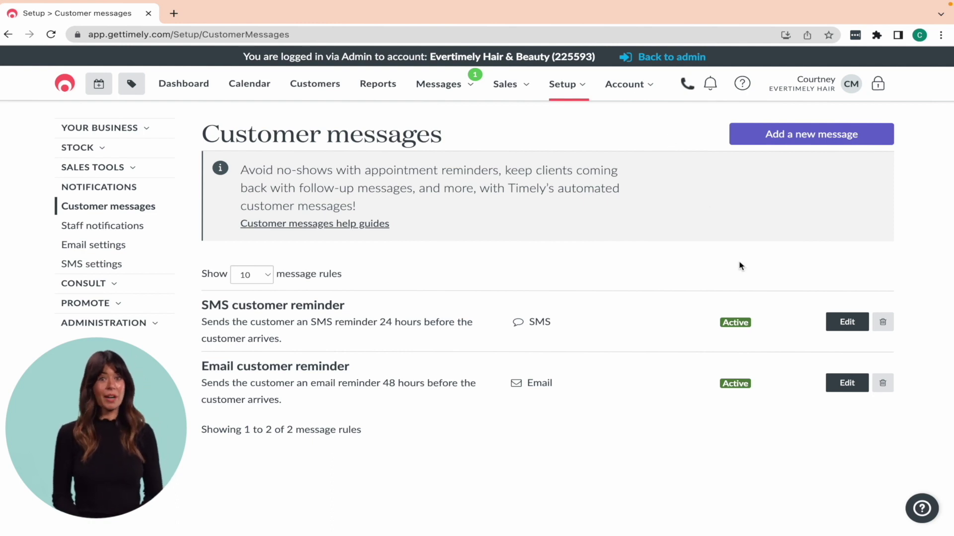
pyautogui.click(847, 330)
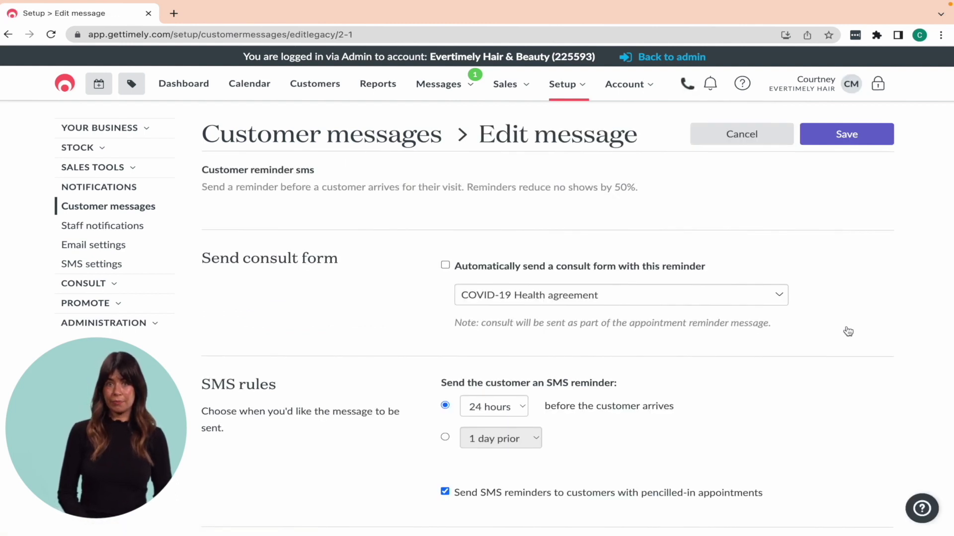
# Review the SMS reminder's sending rules, message template, placeholder tags, credit costs and two-way confirmation preview.
pyautogui.scroll(-1, 848, 331)
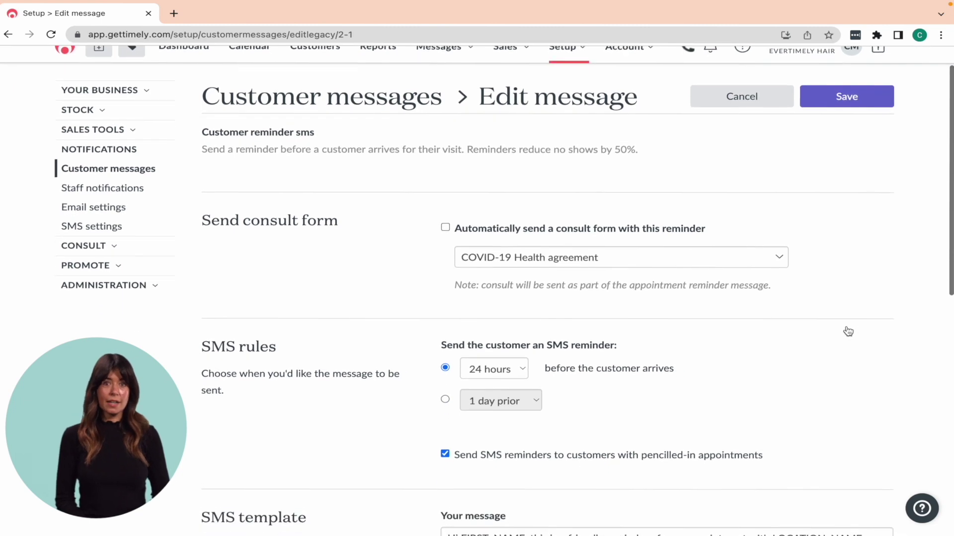
pyautogui.scroll(-1, 848, 332)
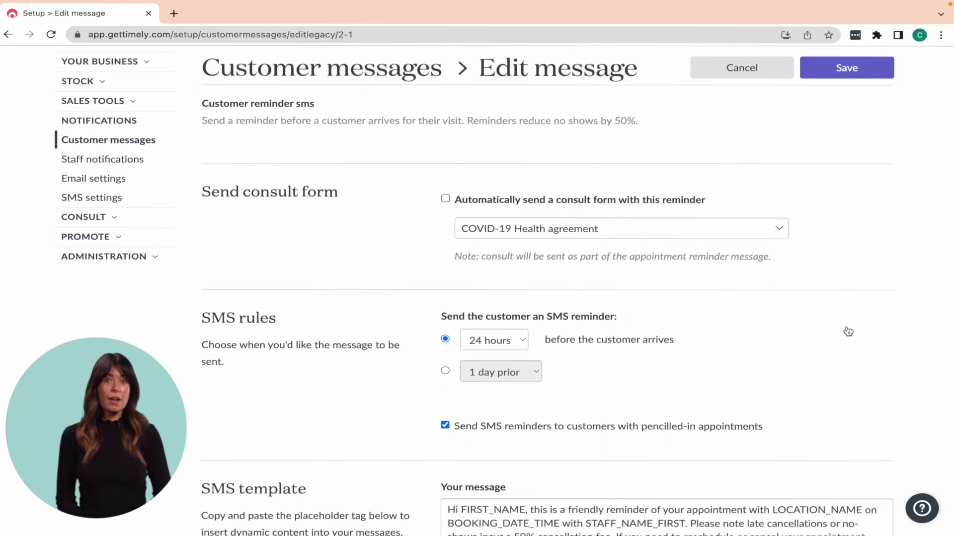
pyautogui.scroll(-4, 847, 331)
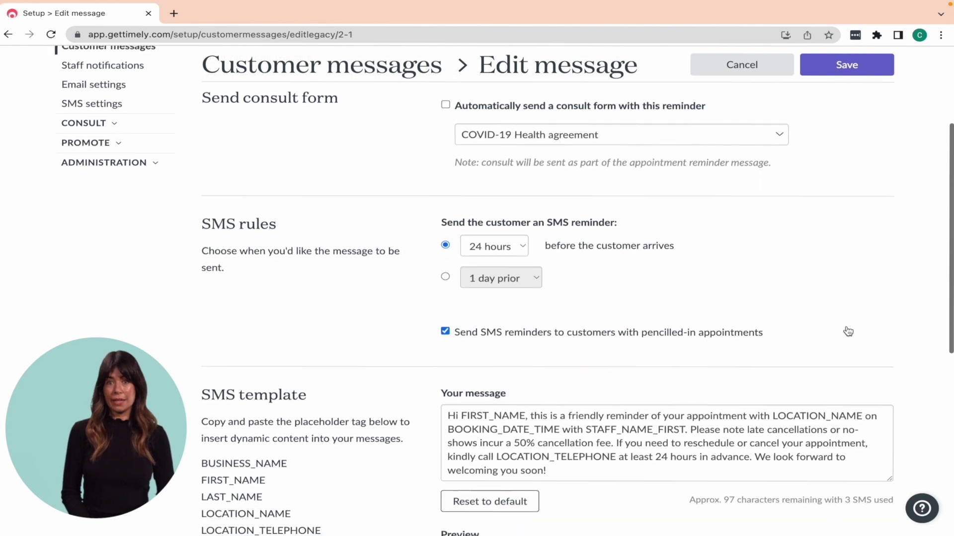
pyautogui.scroll(-2, 464, 386)
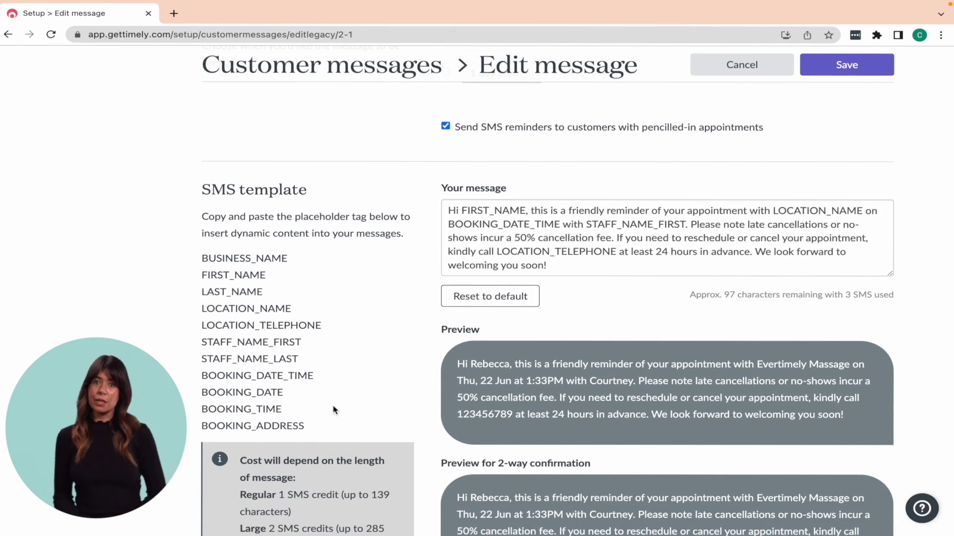
pyautogui.scroll(-2, 508, 318)
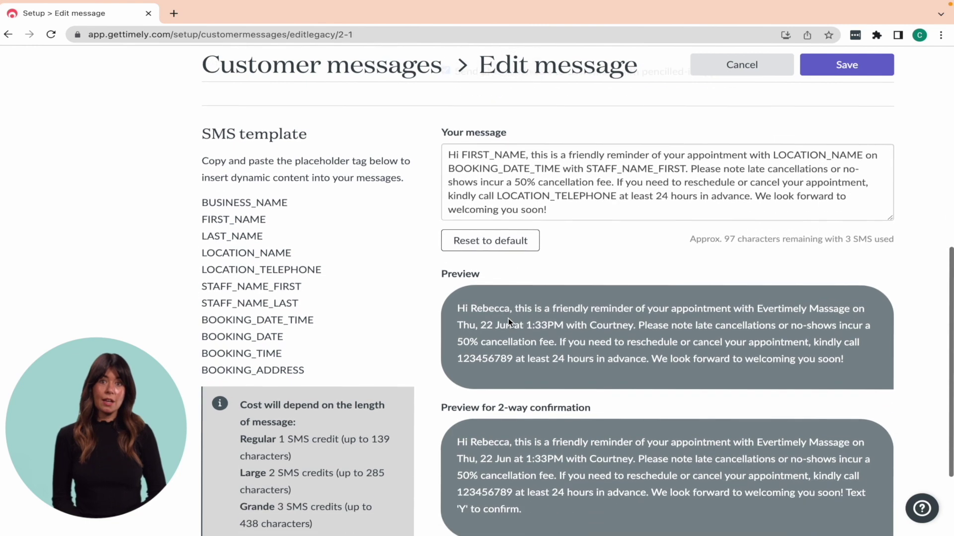
pyautogui.scroll(-1, 508, 318)
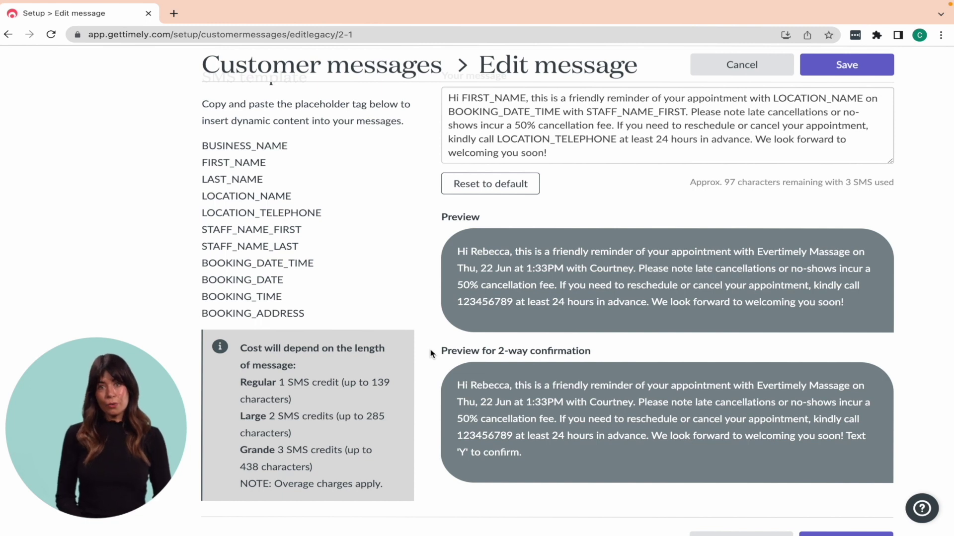
pyautogui.scroll(5, 430, 353)
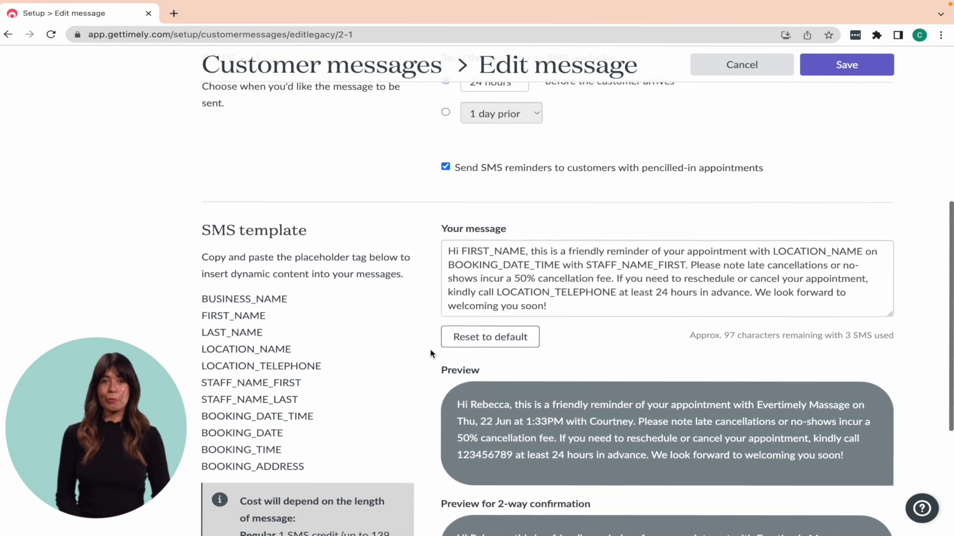
pyautogui.scroll(5, 430, 353)
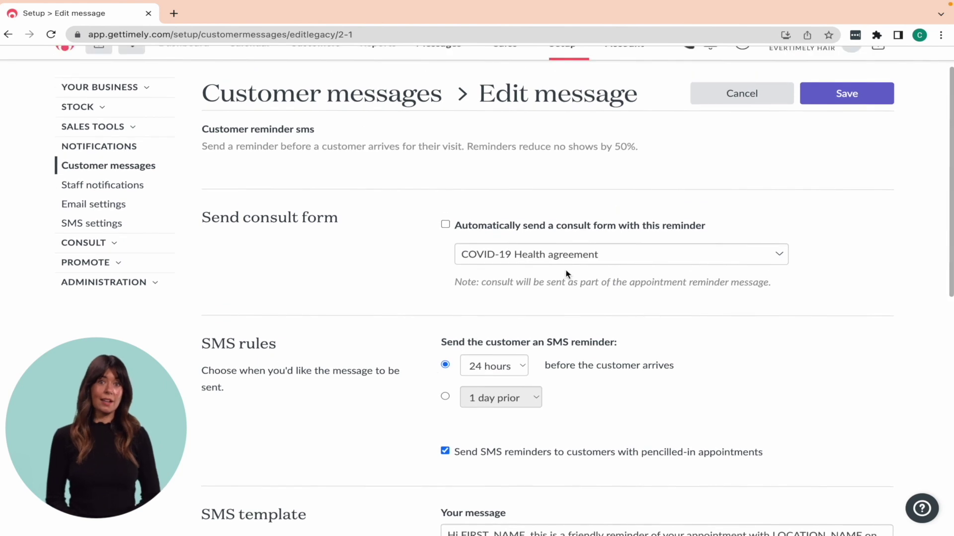
# Select New Client Hair Form as the consult form and have it sent automatically with the SMS reminder.
pyautogui.click(570, 257)
pyautogui.click(574, 276)
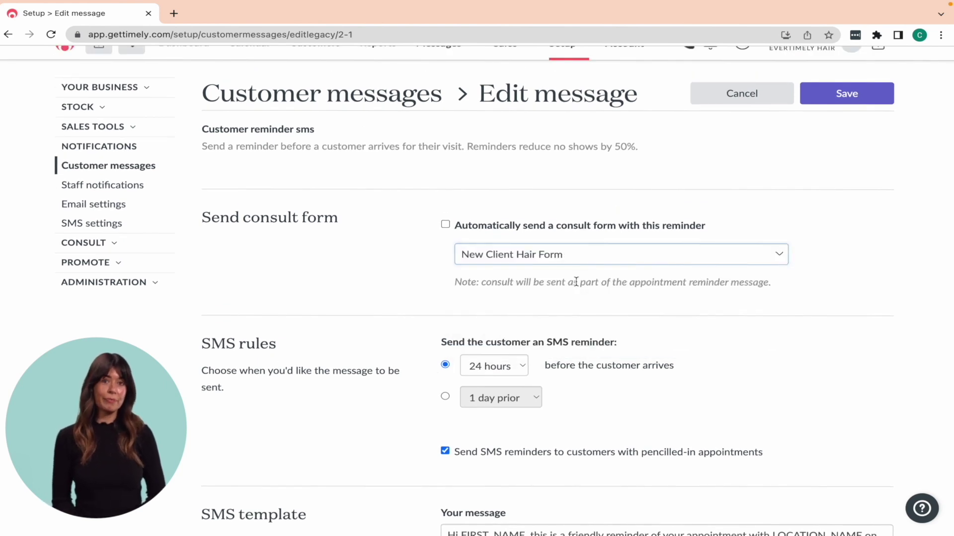
pyautogui.click(515, 226)
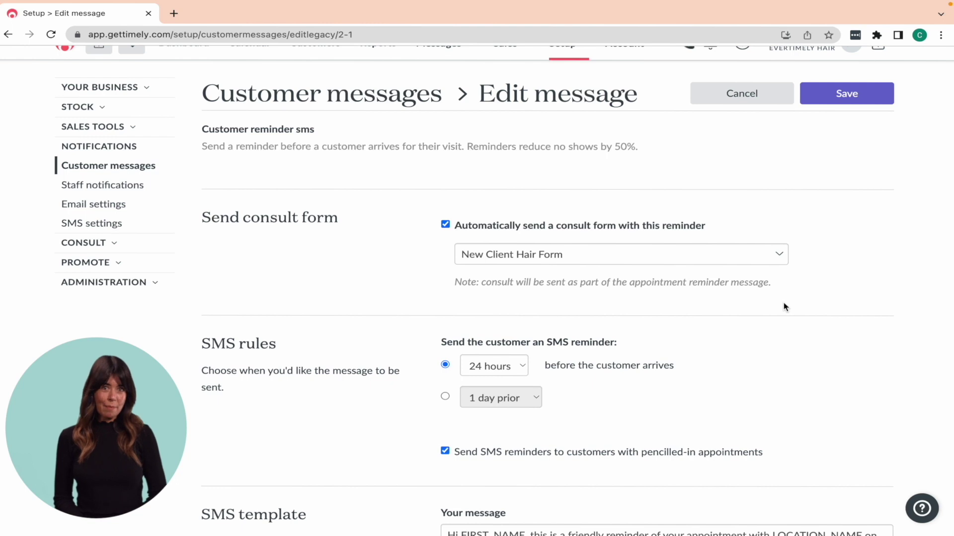
# Schedule the SMS reminder for 2 days prior at 9:00 AM and save the message.
pyautogui.scroll(-1, 785, 307)
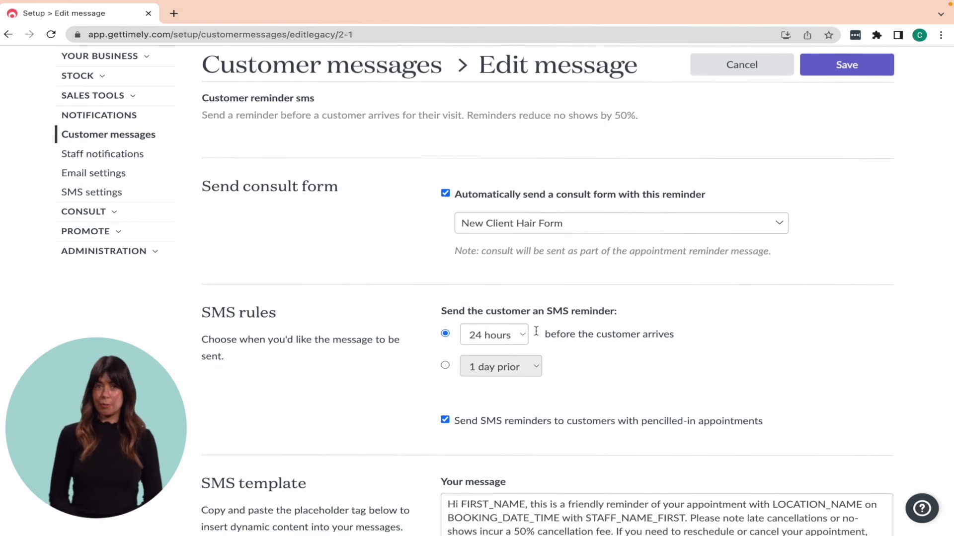
pyautogui.click(453, 368)
pyautogui.click(499, 366)
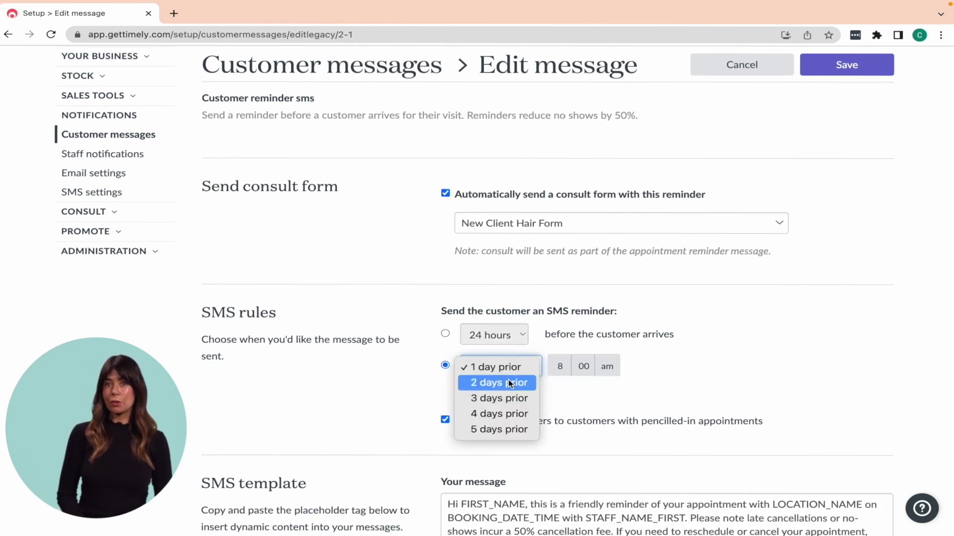
pyautogui.click(510, 383)
pyautogui.click(559, 366)
pyautogui.click(559, 379)
pyautogui.click(833, 67)
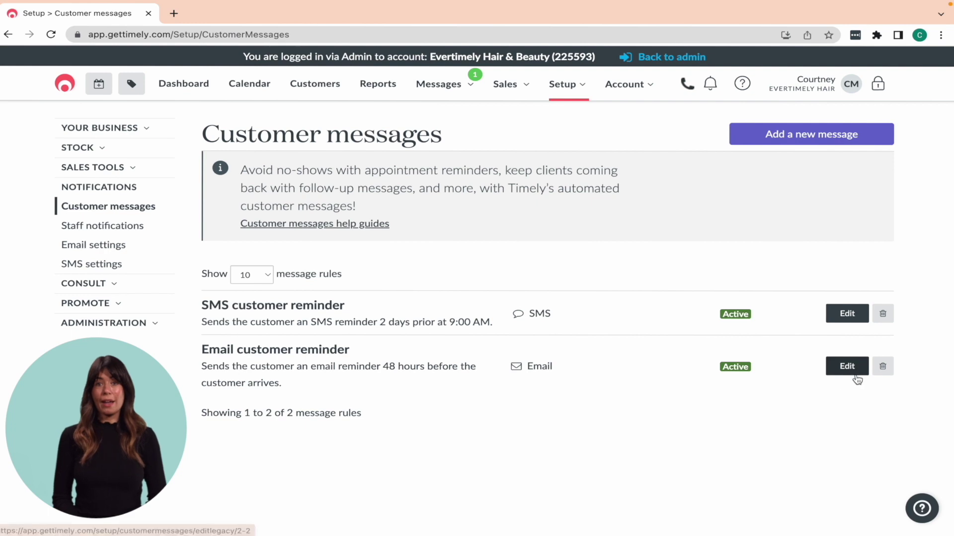
# Edit the email customer reminder so it is sent 3 days prior at 9:00 AM, and save it.
pyautogui.click(856, 376)
pyautogui.click(447, 311)
pyautogui.click(495, 313)
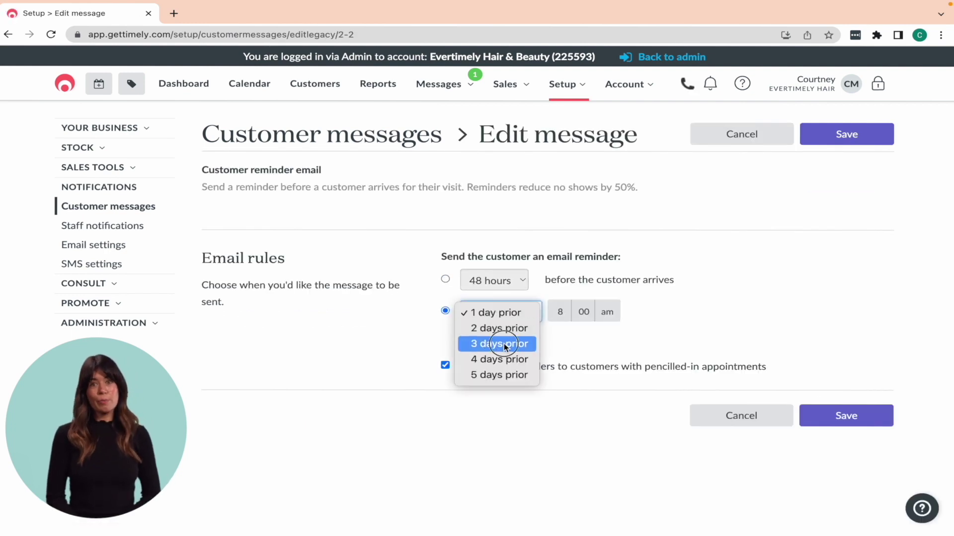
pyautogui.click(502, 341)
pyautogui.click(560, 312)
pyautogui.click(565, 329)
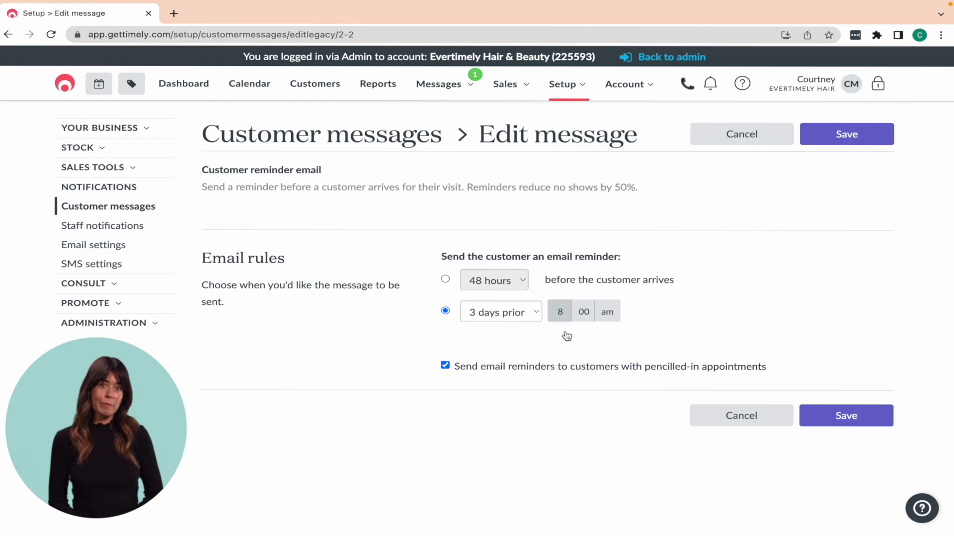
pyautogui.click(852, 422)
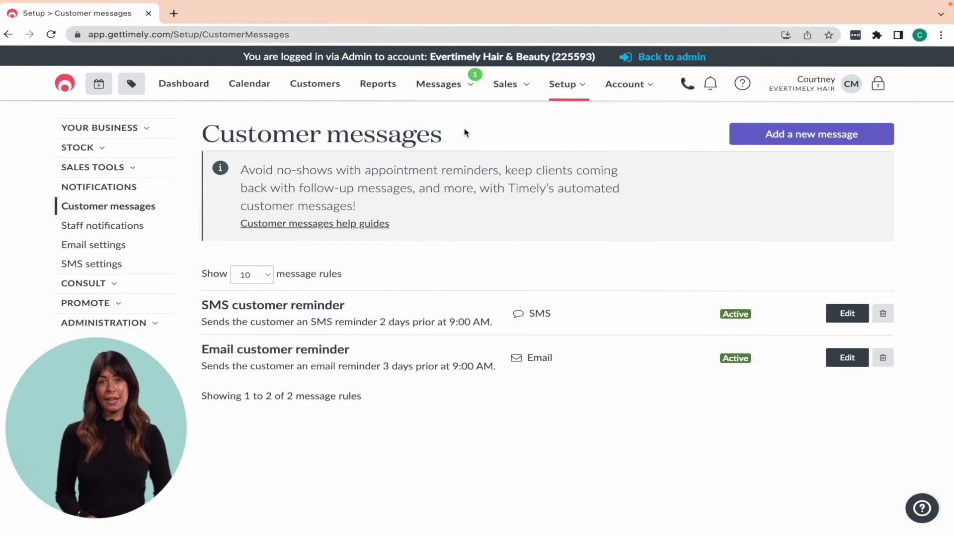
# Open the calendar to view the day's appointments.
pyautogui.click(249, 84)
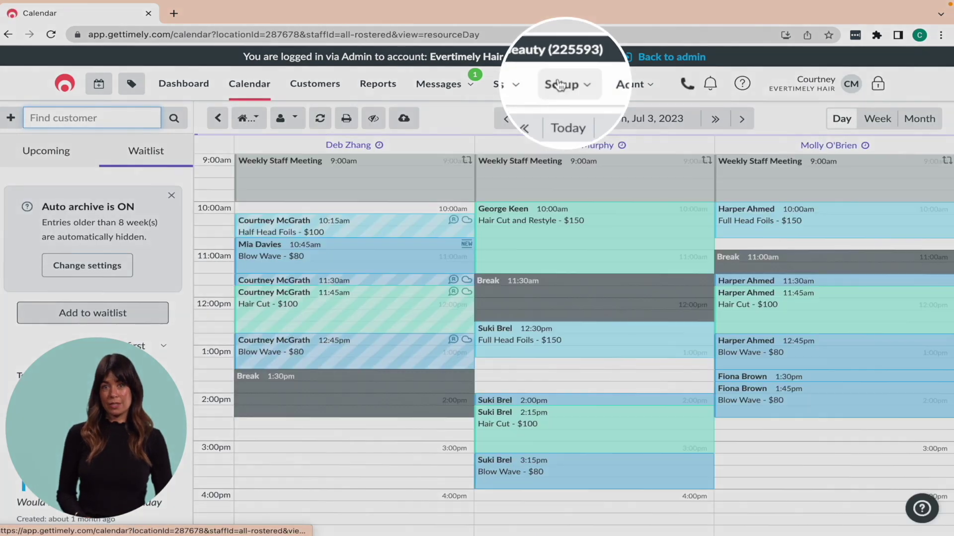
# Return to the customer messages setup and start a new automated message of the Booking changes type.
pyautogui.click(566, 84)
pyautogui.click(663, 149)
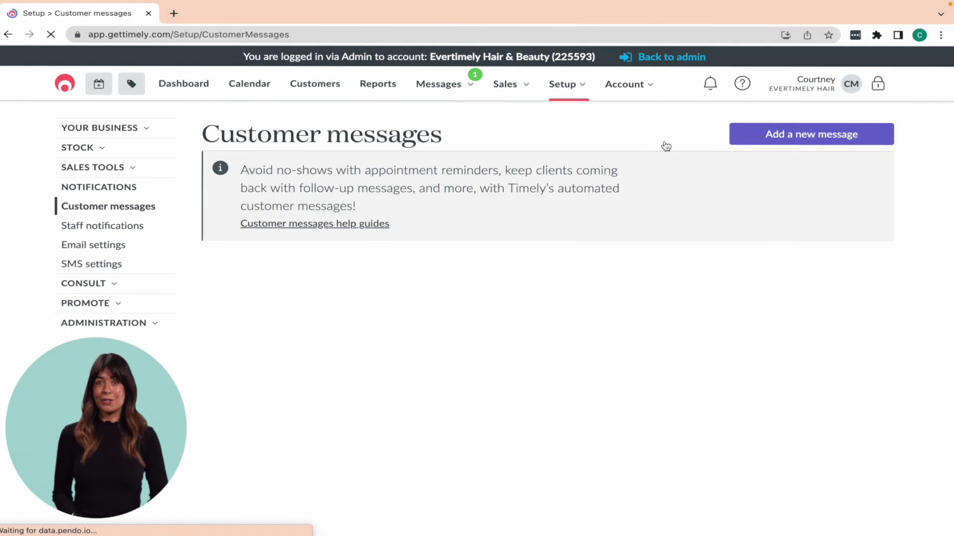
pyautogui.click(843, 147)
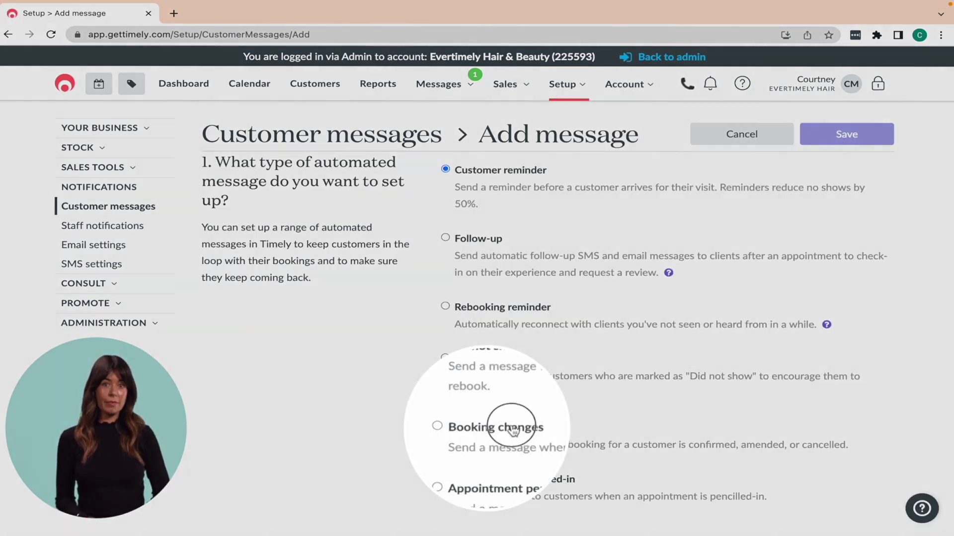
pyautogui.click(516, 427)
# Expand the Appointment confirmed SMS template of the booking changes message and review its text and preview.
pyautogui.scroll(-6, 607, 416)
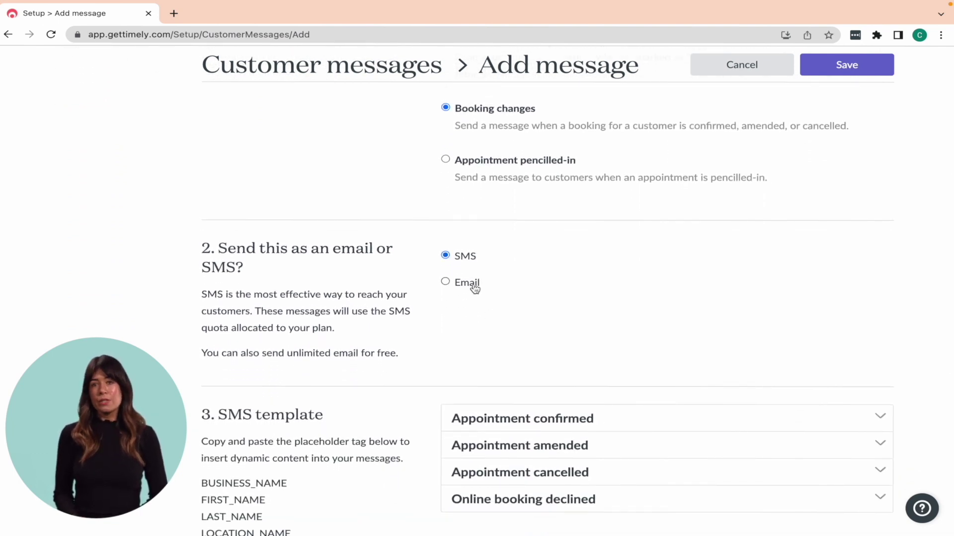
pyautogui.scroll(-4, 865, 381)
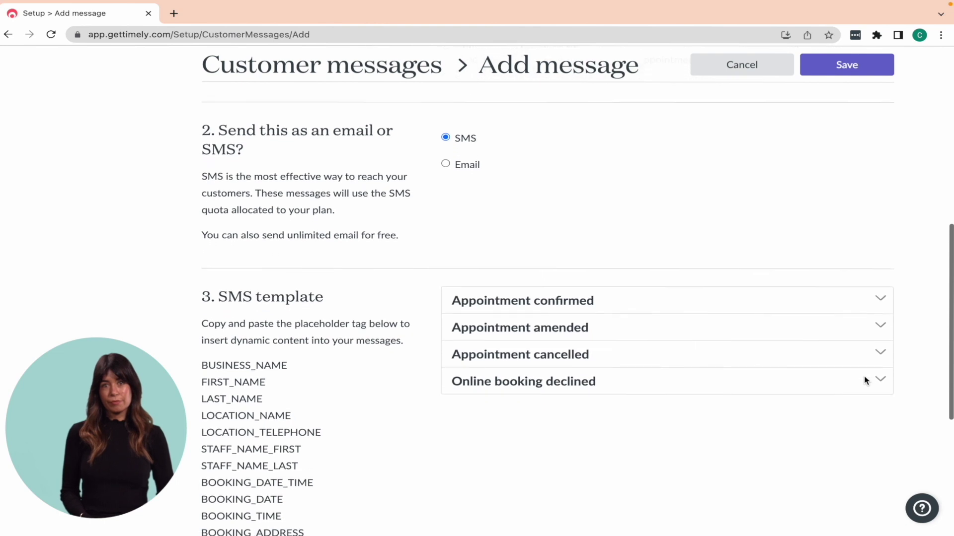
pyautogui.scroll(-2, 865, 381)
pyautogui.click(881, 146)
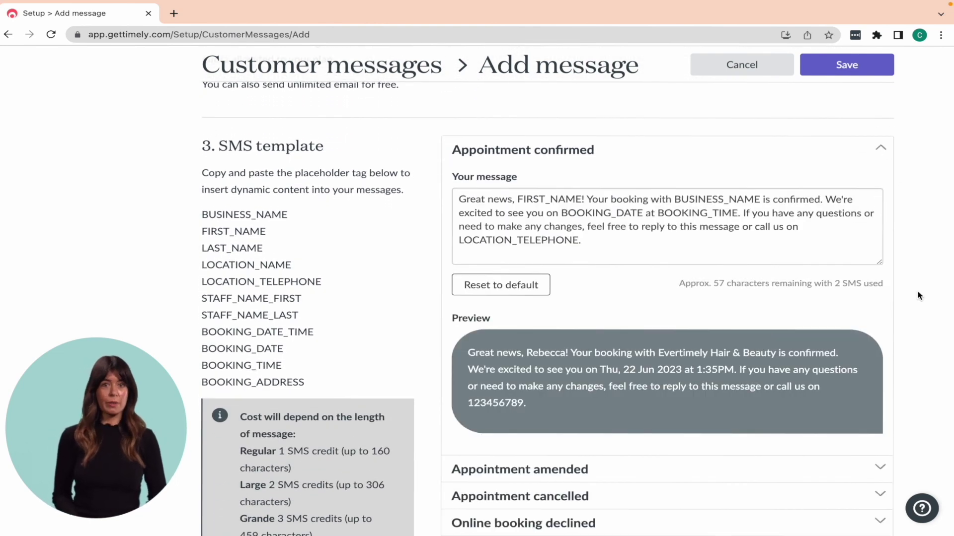
pyautogui.scroll(-3, 918, 297)
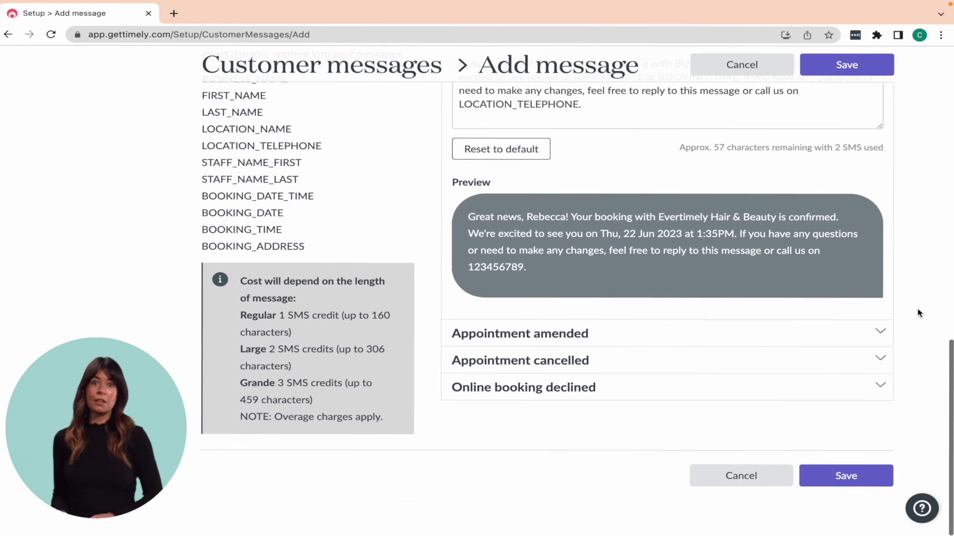
# Review the Appointment amended, Appointment cancelled and Online booking declined SMS templates and save the booking changes message.
pyautogui.click(887, 336)
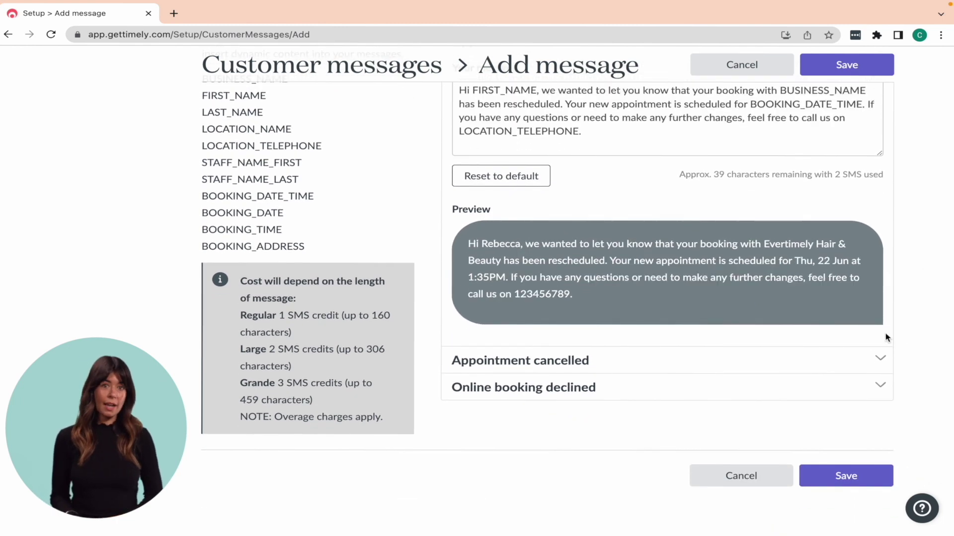
pyautogui.click(883, 361)
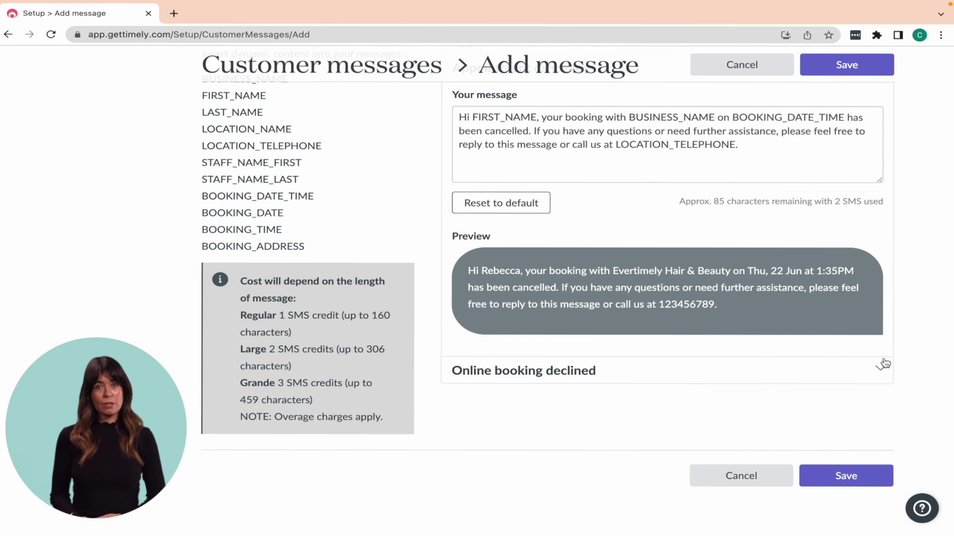
pyautogui.click(884, 378)
pyautogui.scroll(3, 688, 342)
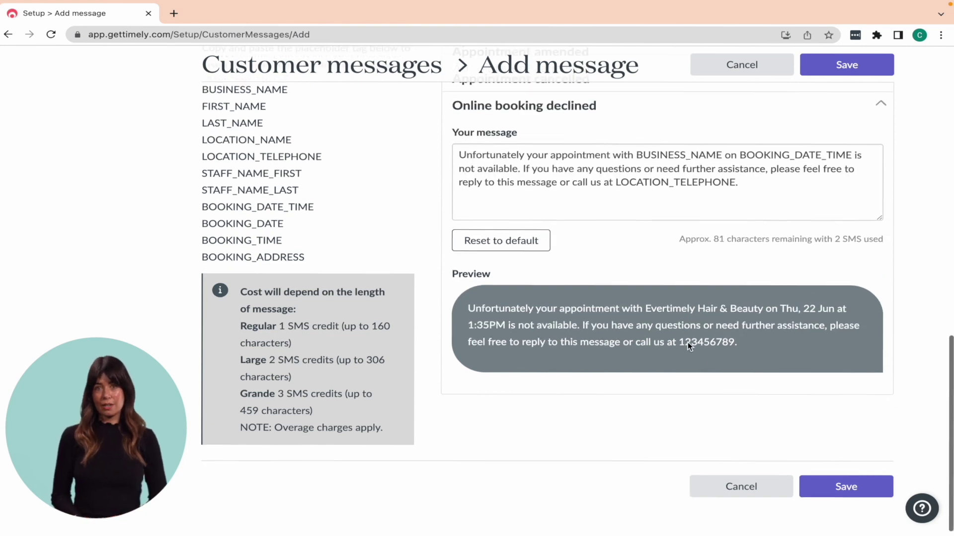
pyautogui.moveTo(263, 157); pyautogui.dragTo(270, 304)
pyautogui.click(278, 304)
pyautogui.scroll(-3, 729, 362)
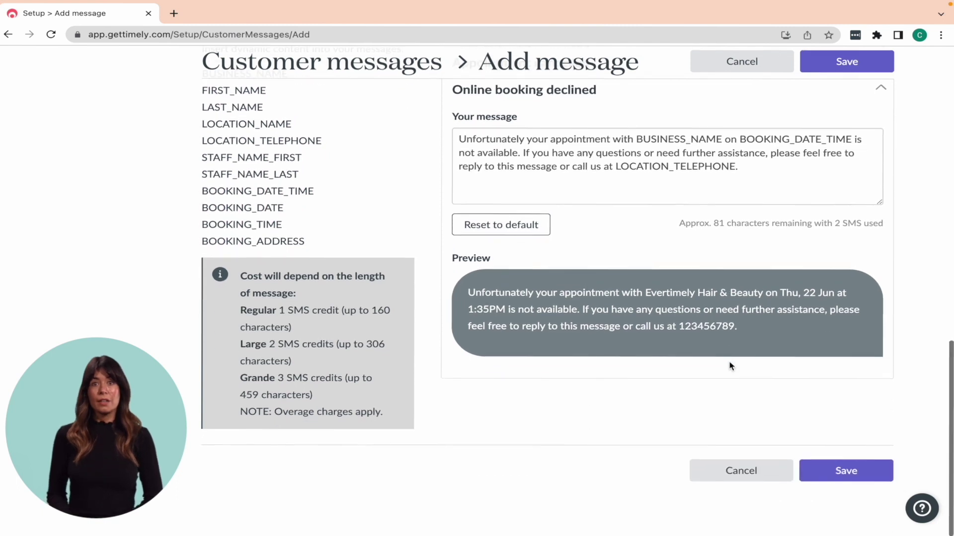
pyautogui.click(846, 475)
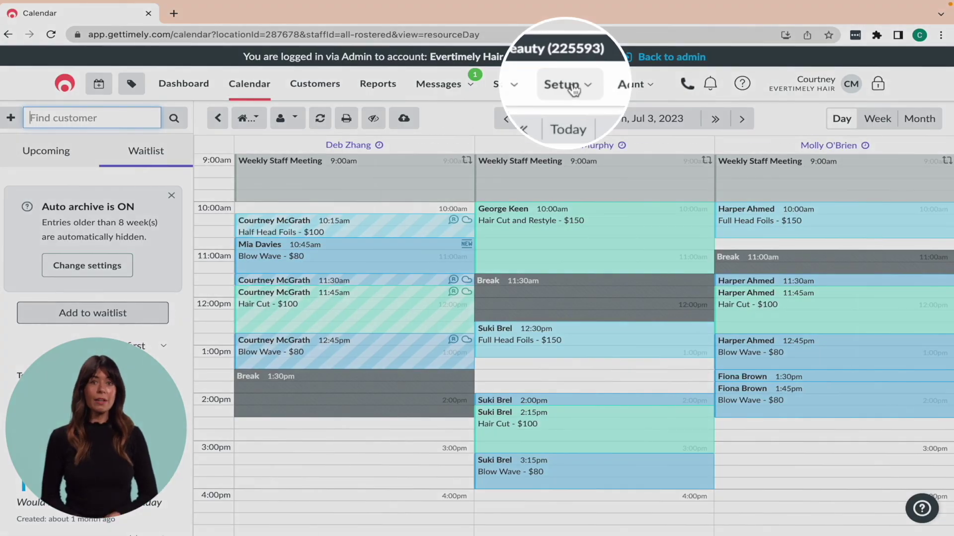
# Open the customer messages setup from the calendar and start a new automated message of the Appointment pencilled-in type.
pyautogui.click(566, 84)
pyautogui.click(658, 139)
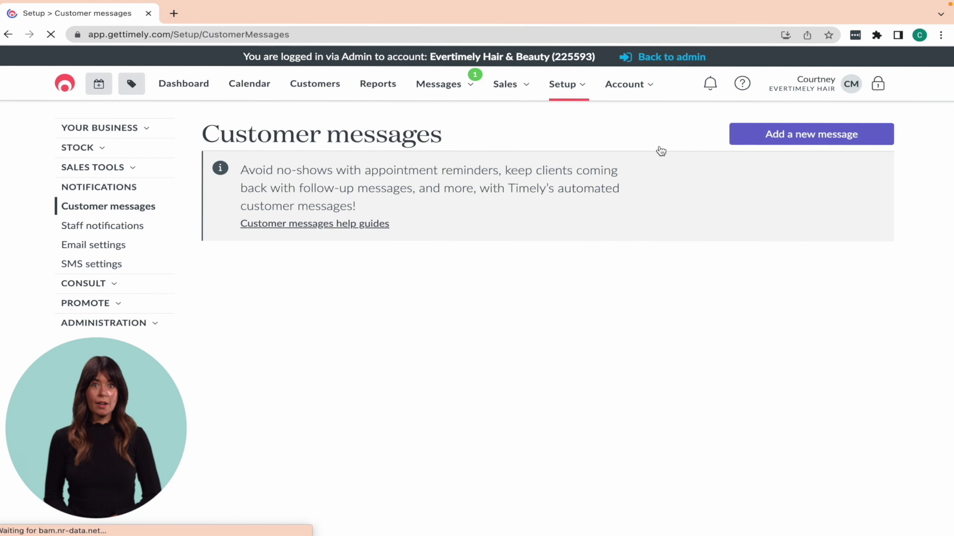
pyautogui.click(806, 141)
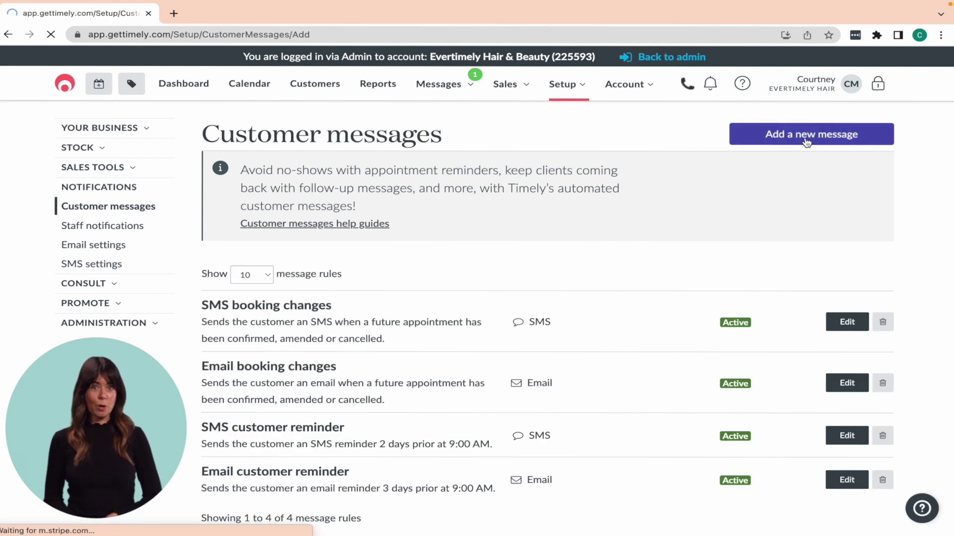
pyautogui.click(539, 479)
# Review the pencilled-in message's SMS template and preview, keep SMS as the delivery method, and save the message.
pyautogui.scroll(-3, 541, 479)
pyautogui.scroll(-5, 540, 479)
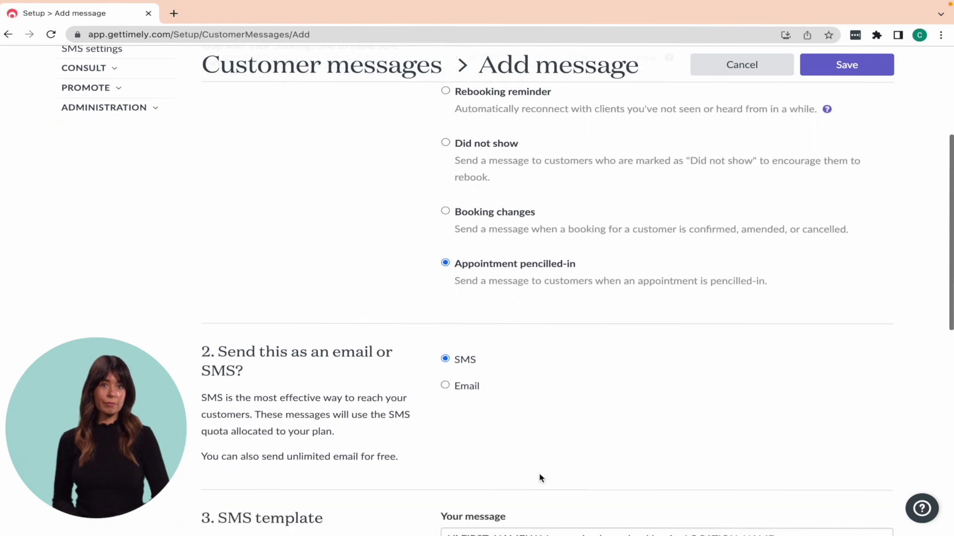
pyautogui.scroll(-3, 539, 474)
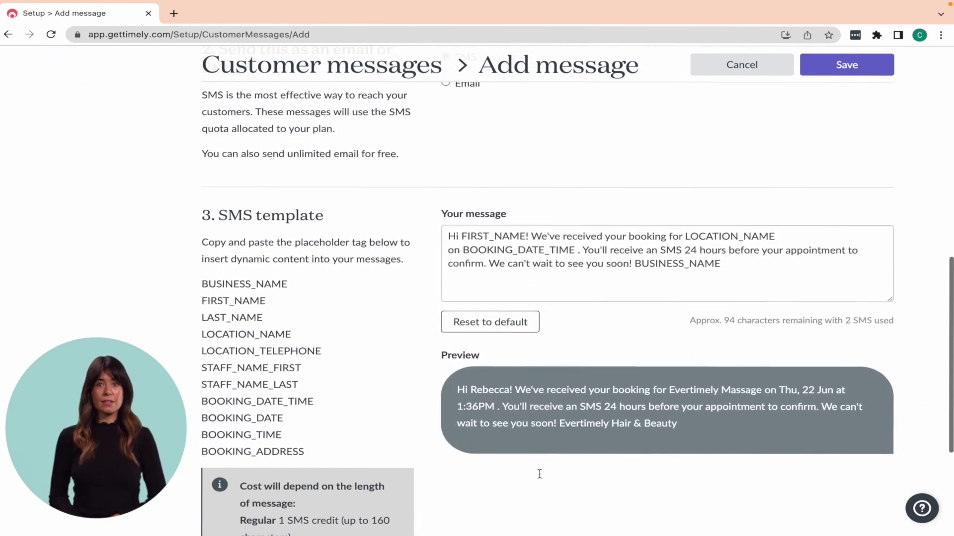
pyautogui.scroll(-2, 541, 478)
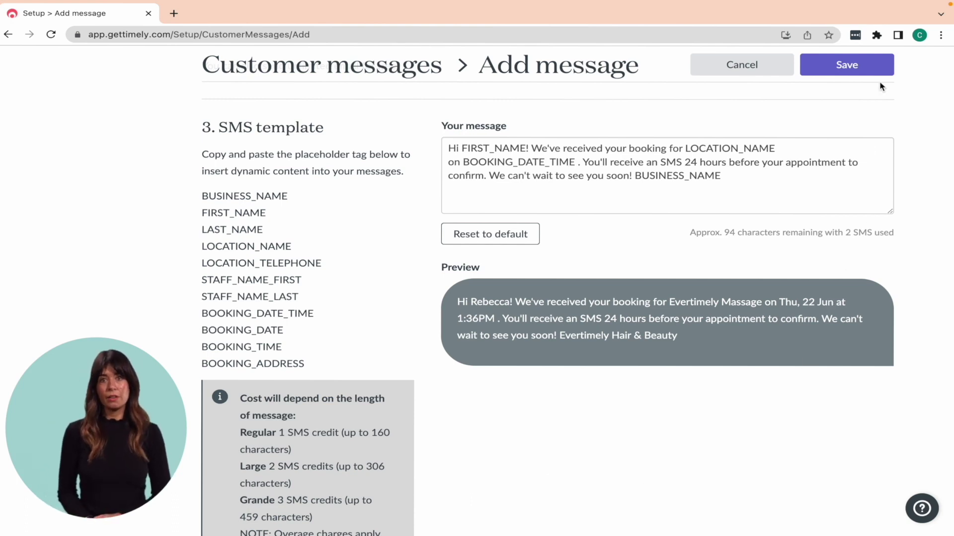
pyautogui.click(886, 68)
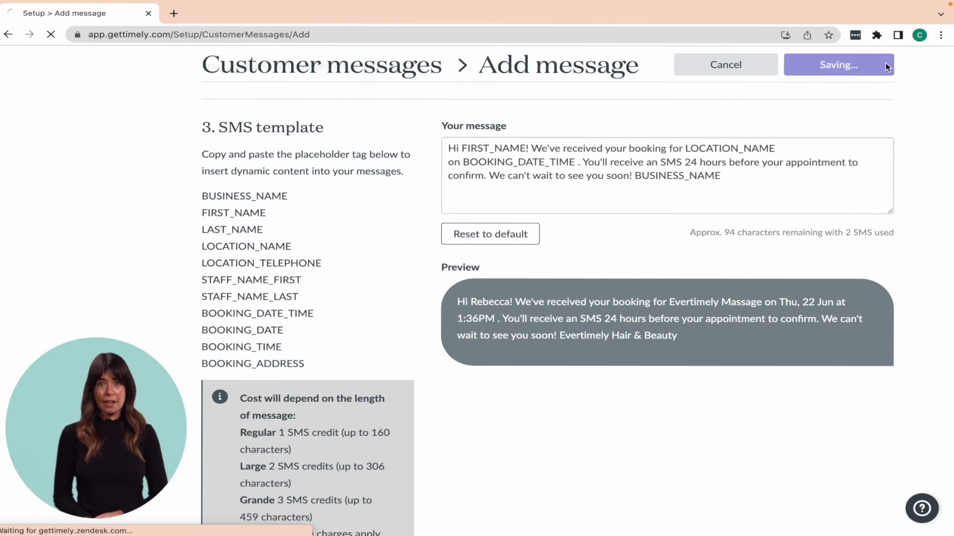
pyautogui.scroll(-2, 858, 283)
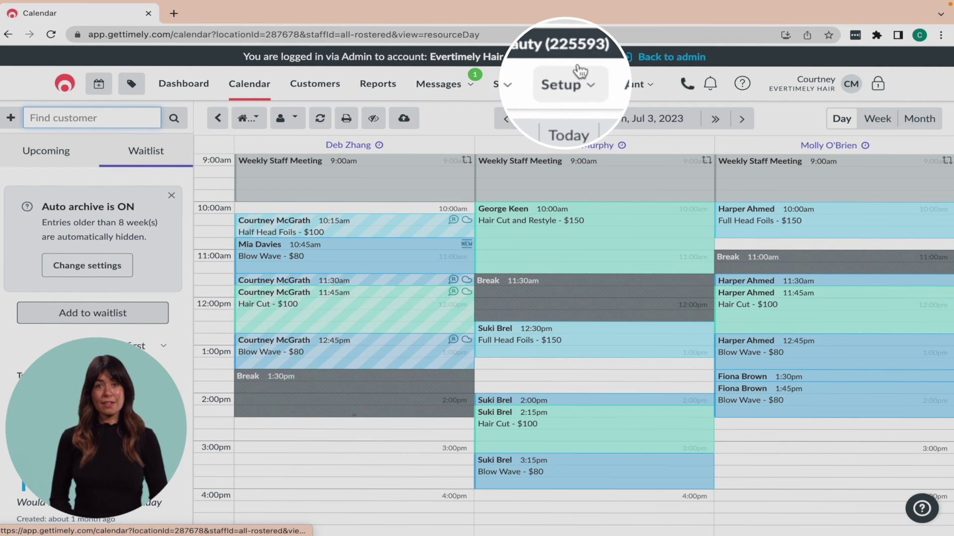
# Return to the customer messages setup from the calendar and start a new automated message of the Did not show type.
pyautogui.click(571, 85)
pyautogui.click(572, 86)
pyautogui.click(571, 85)
pyautogui.click(686, 143)
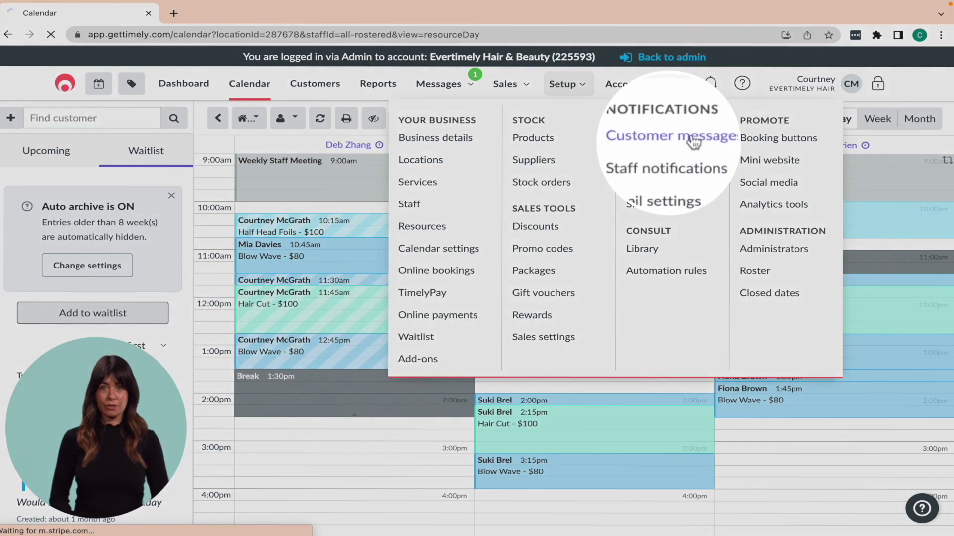
pyautogui.click(755, 139)
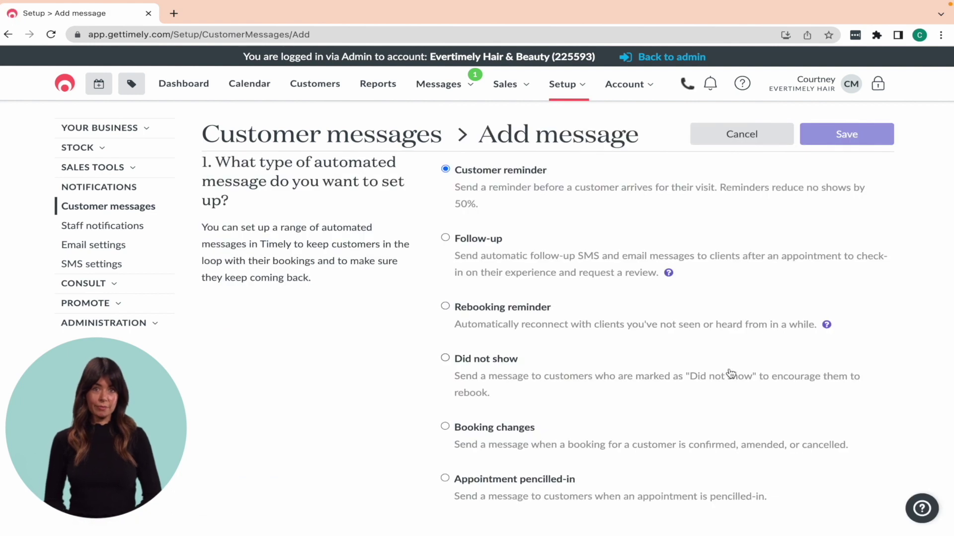
pyautogui.scroll(-1, 727, 372)
pyautogui.click(487, 342)
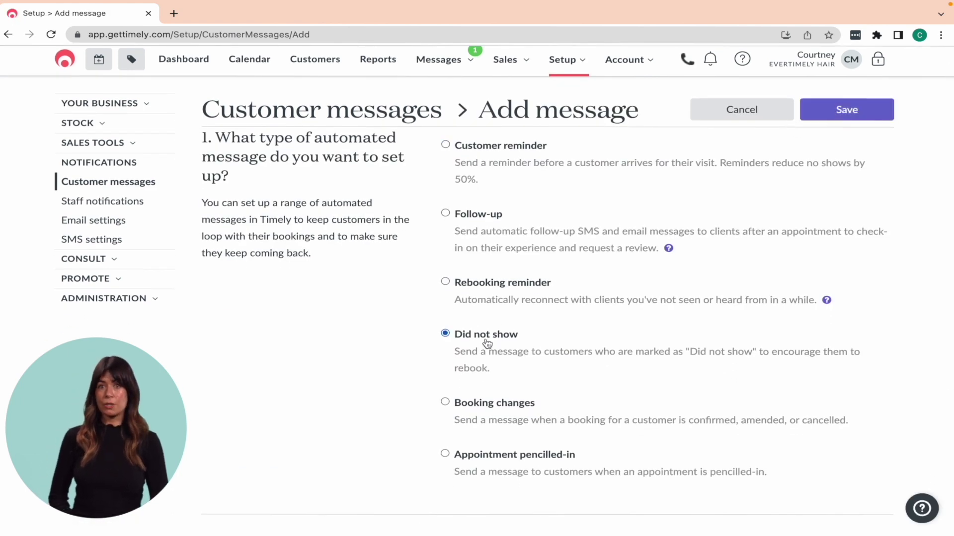
# Review the Did not show message's SMS template and preview, keep it as an SMS, and save it.
pyautogui.scroll(-7, 487, 343)
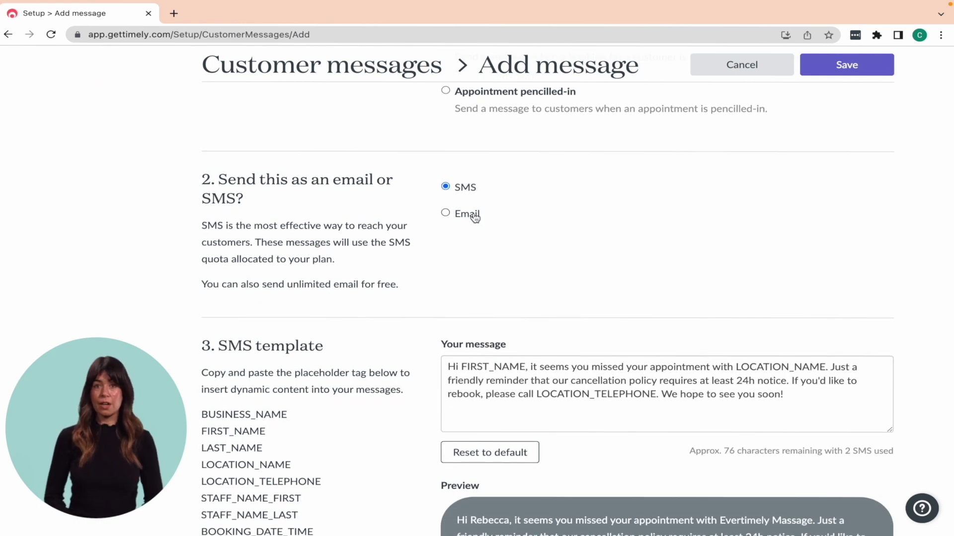
pyautogui.scroll(-4, 912, 339)
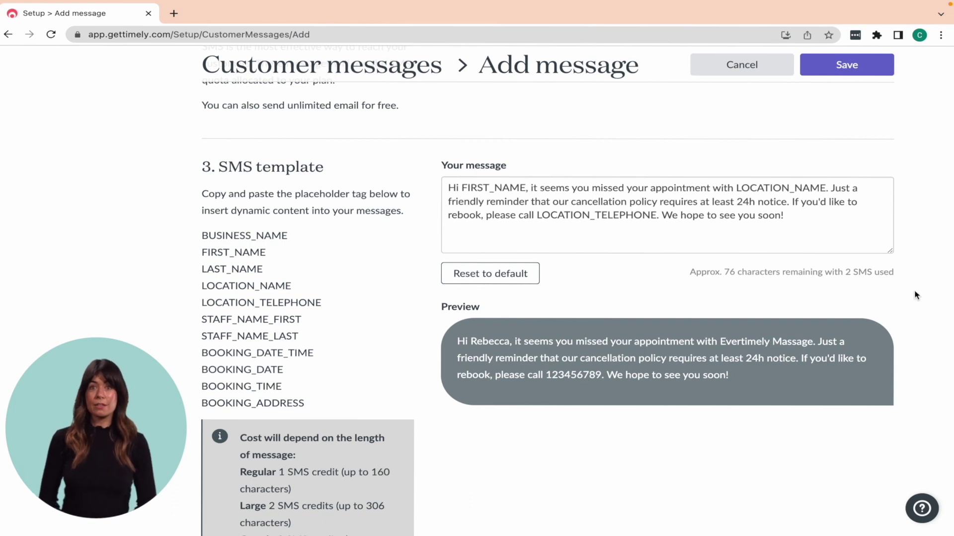
pyautogui.click(865, 74)
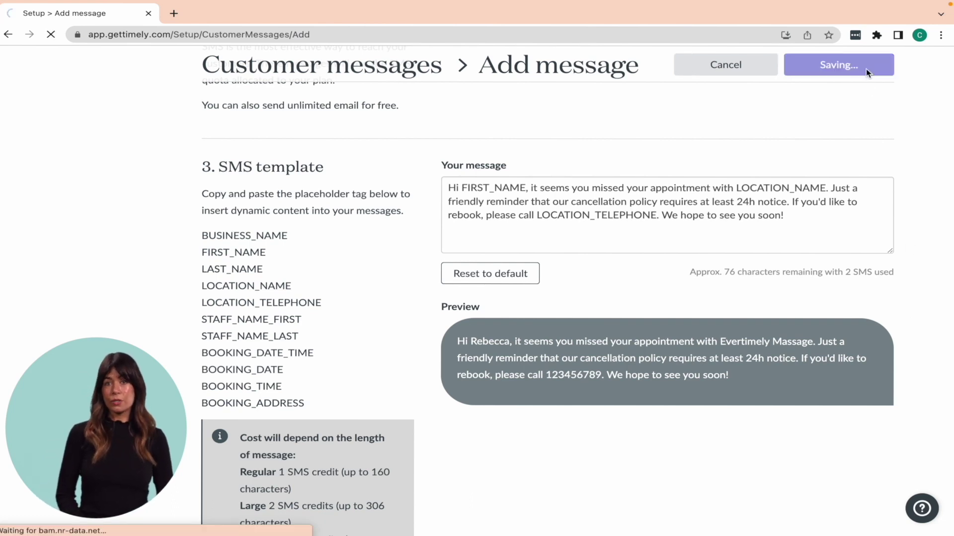